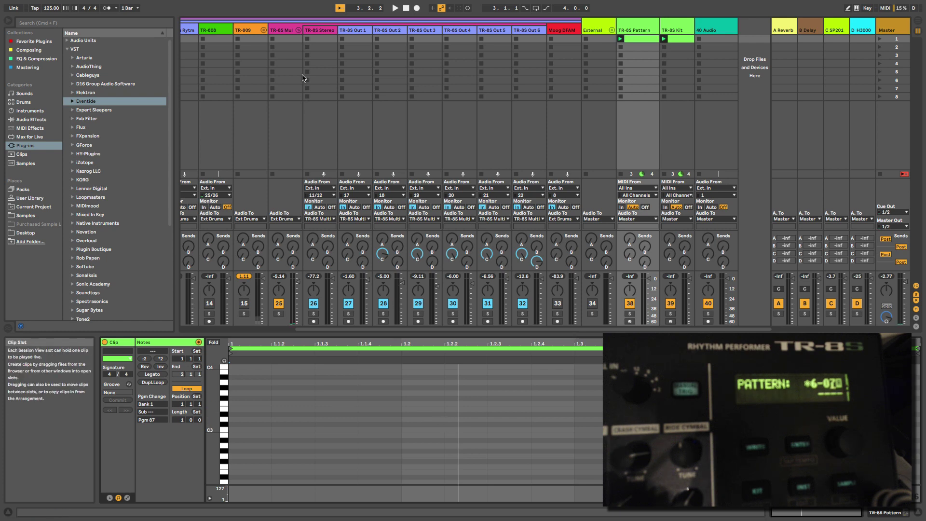
click(296, 36)
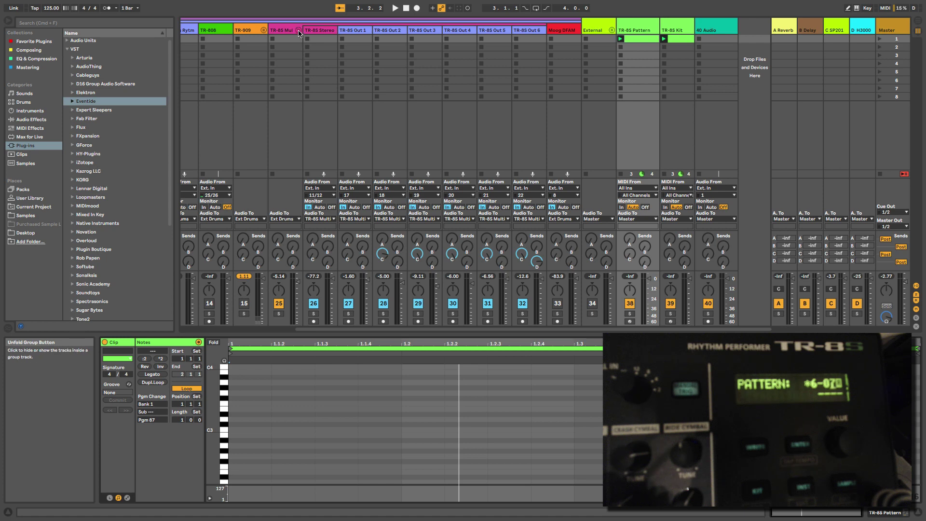
click(299, 30)
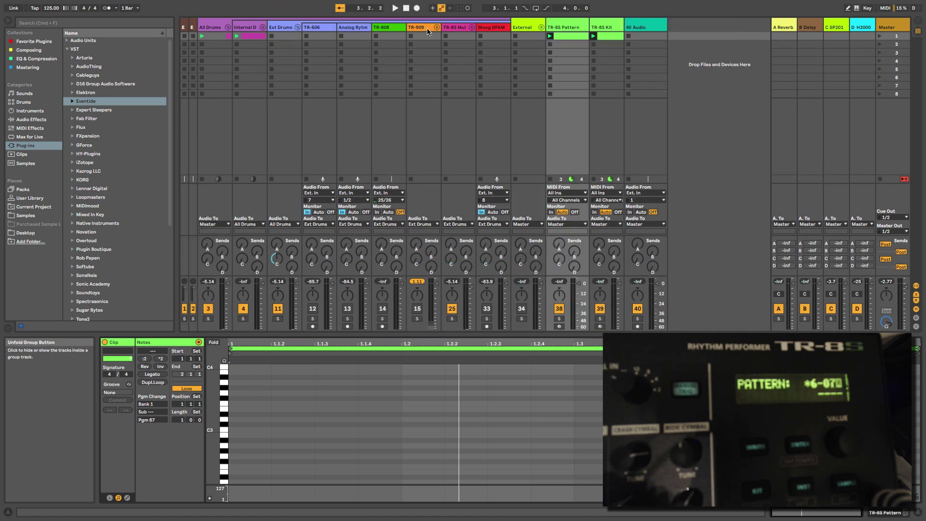
click(471, 27)
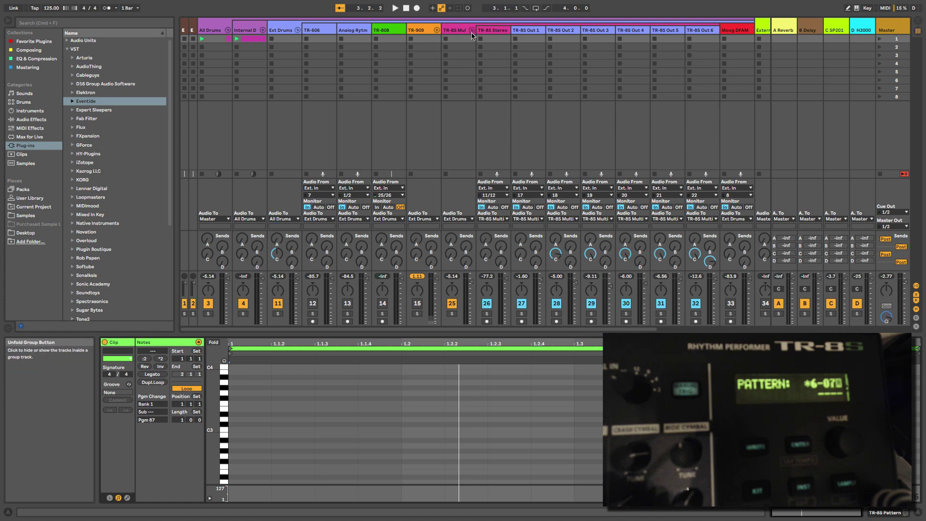
click(499, 33)
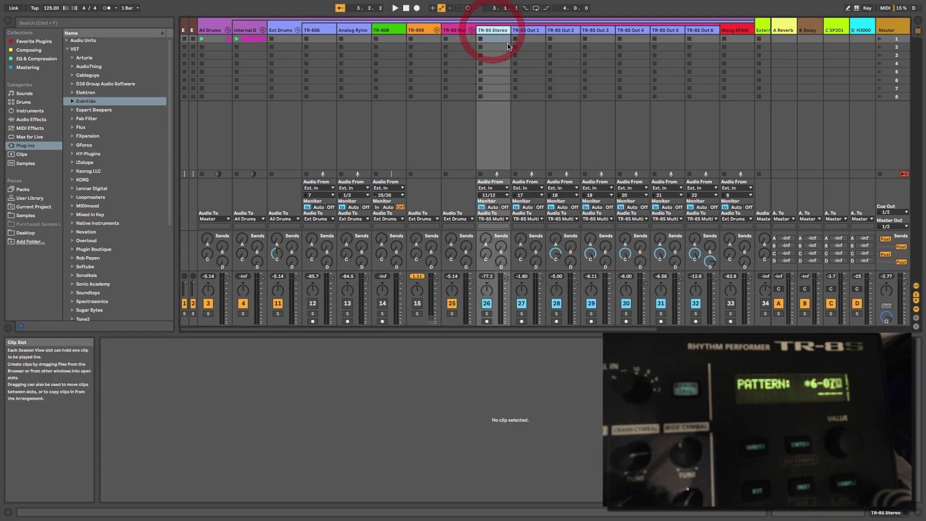
click(529, 33)
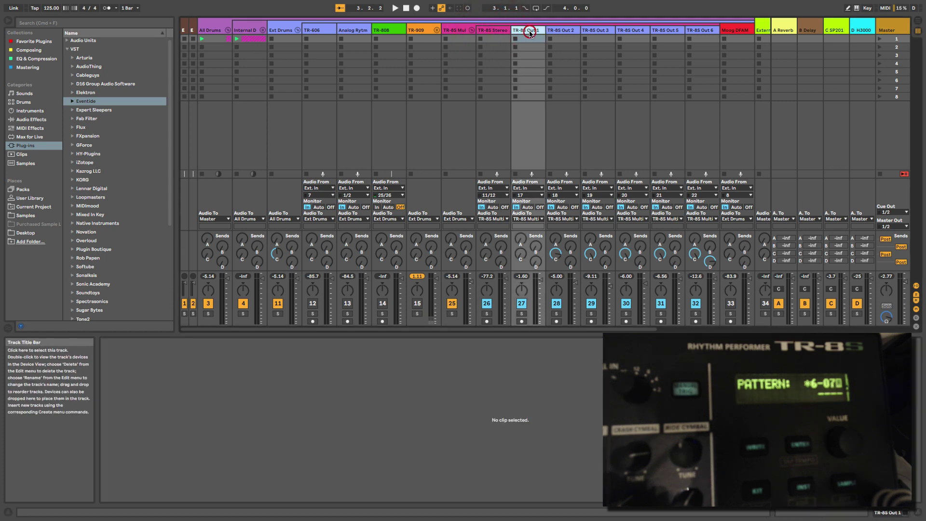
click(557, 31)
key(Right)
key(Right)
key(Right)
key(Right)
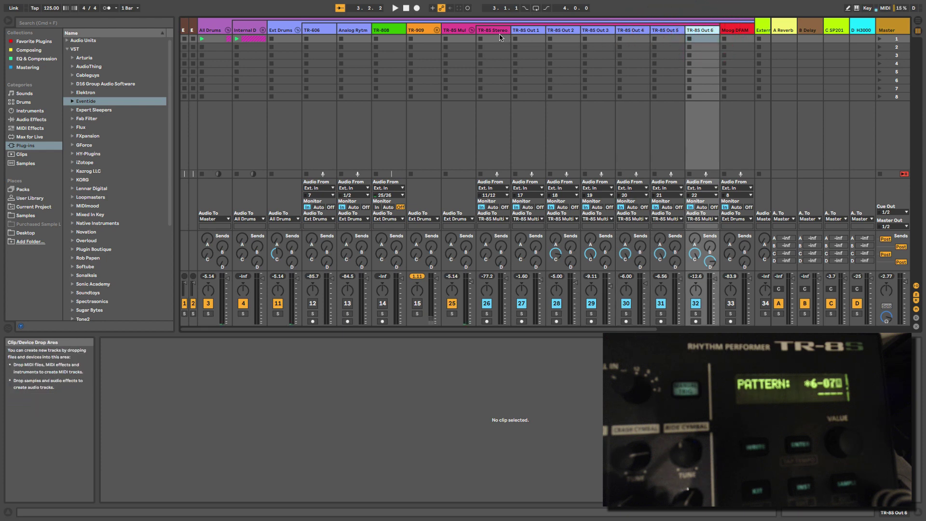
click(465, 32)
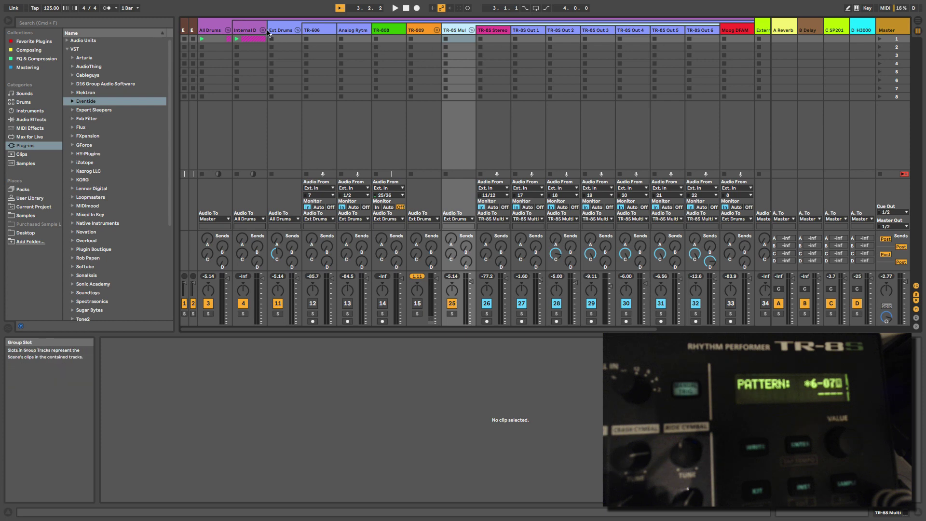
click(472, 32)
click(473, 32)
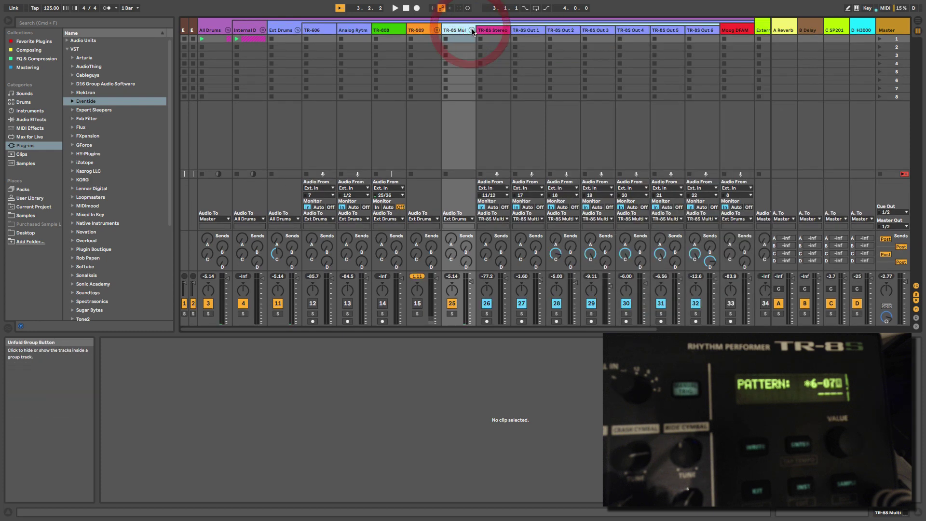
click(471, 31)
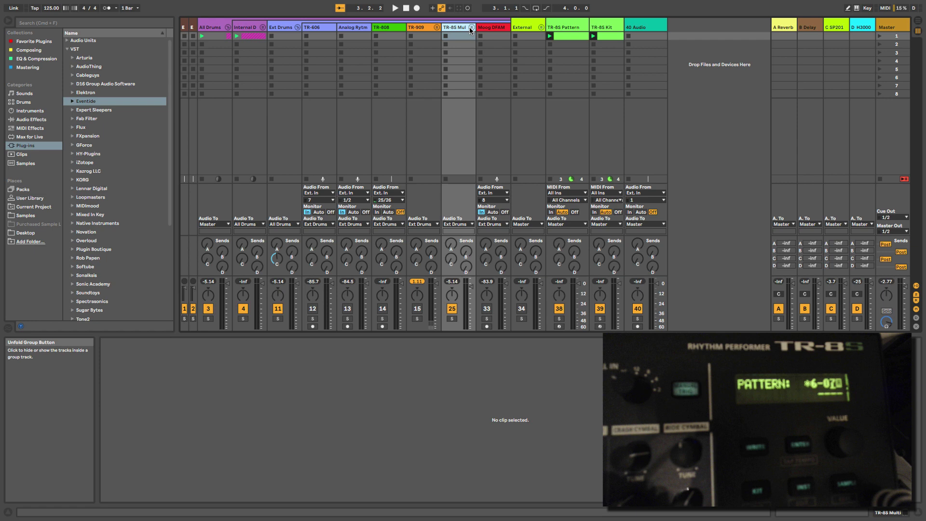
click(471, 29)
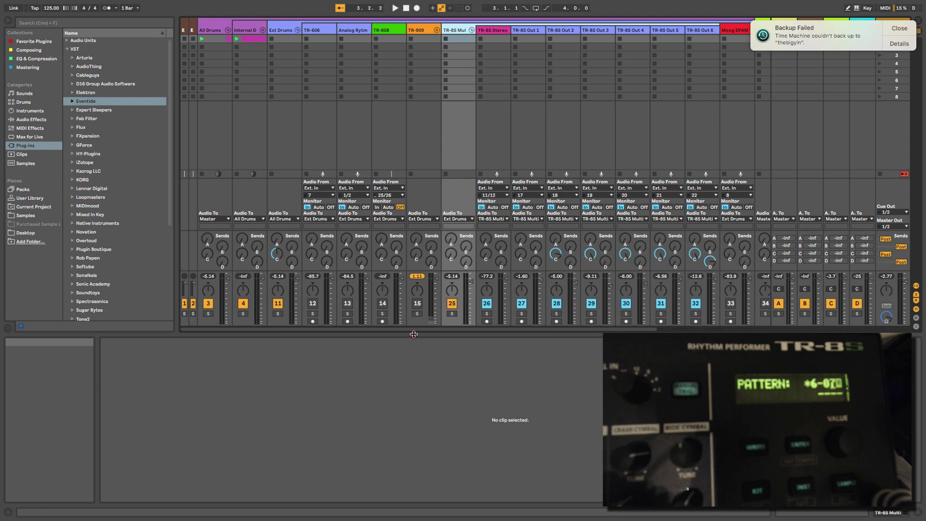
Step: Enlarge the session mixer, dismiss the Backup Failed notification, and scroll the mixer right
drag(413, 335, 420, 396)
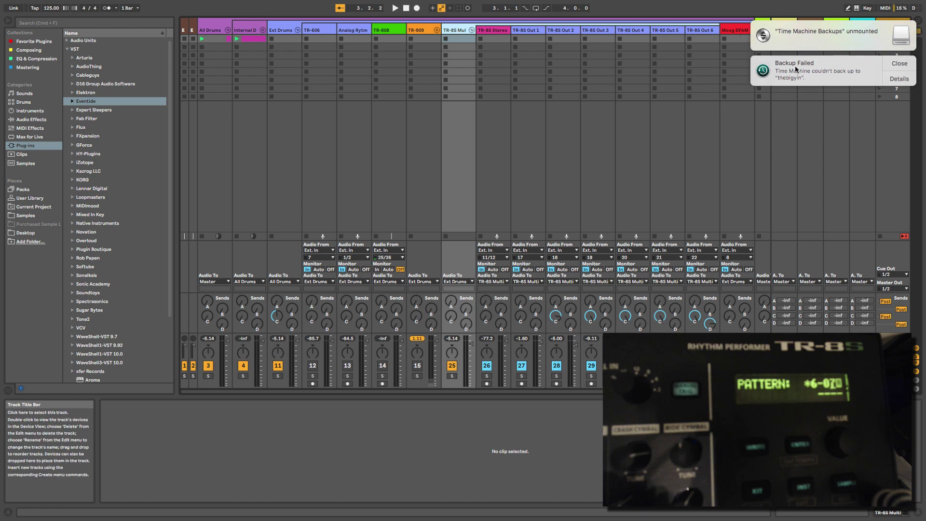
click(893, 67)
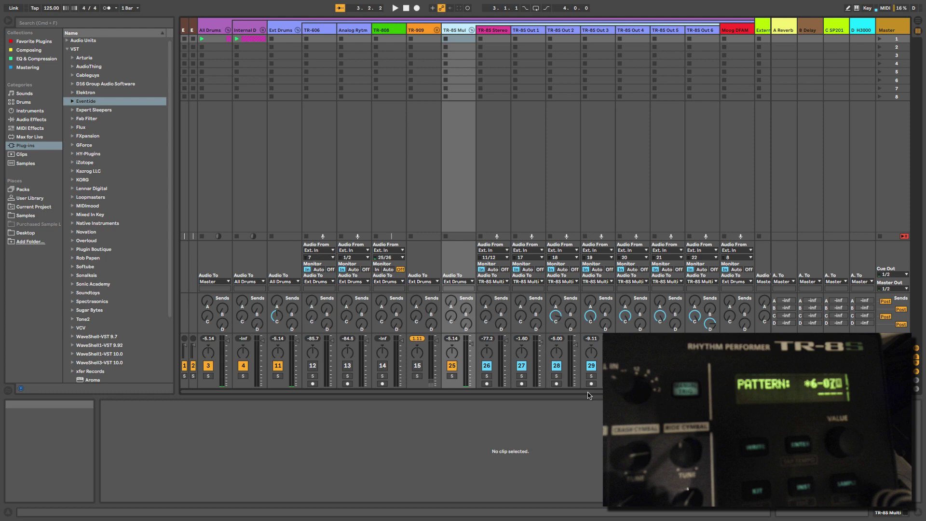
scroll(589, 395, right, 5)
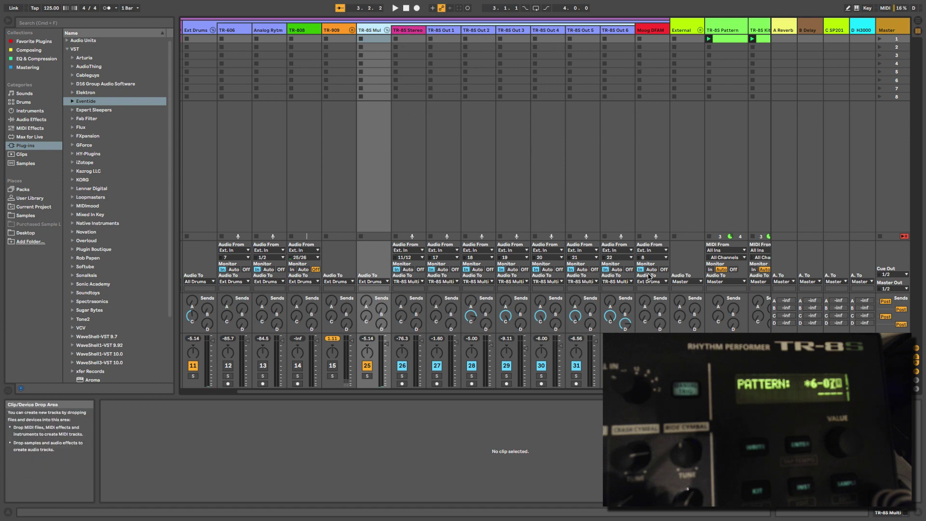
Step: Select the TR-8S Pattern track and show its External Instrument device, sending to TR-8S on Ch. 10
scroll(599, 387, right, 4)
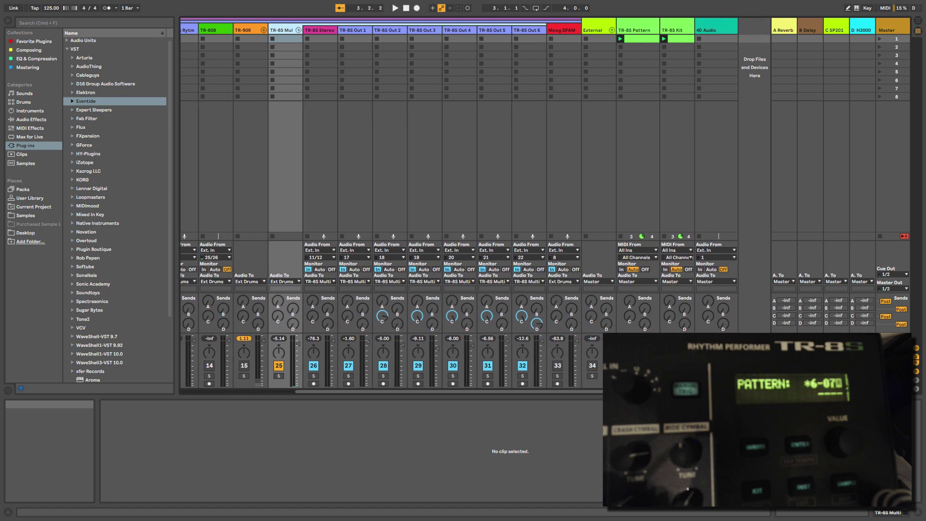
click(639, 29)
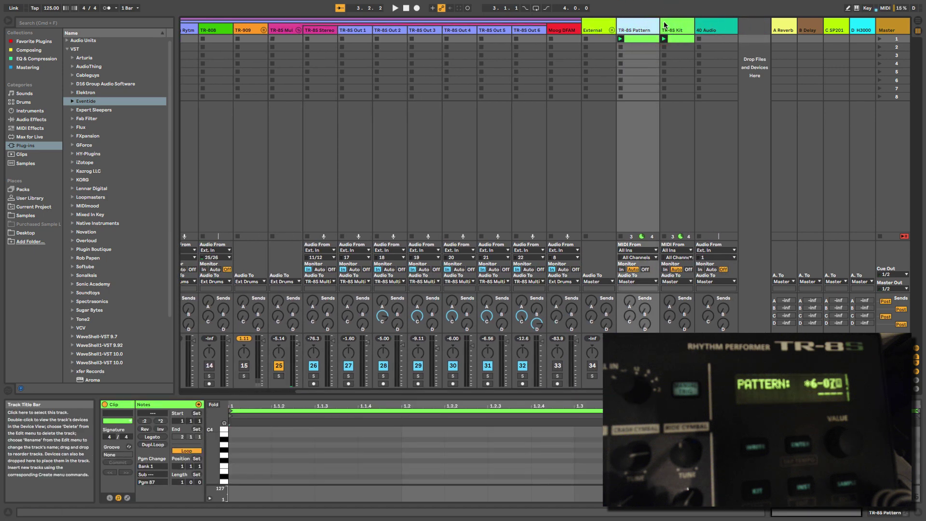
click(673, 24)
click(643, 28)
click(678, 27)
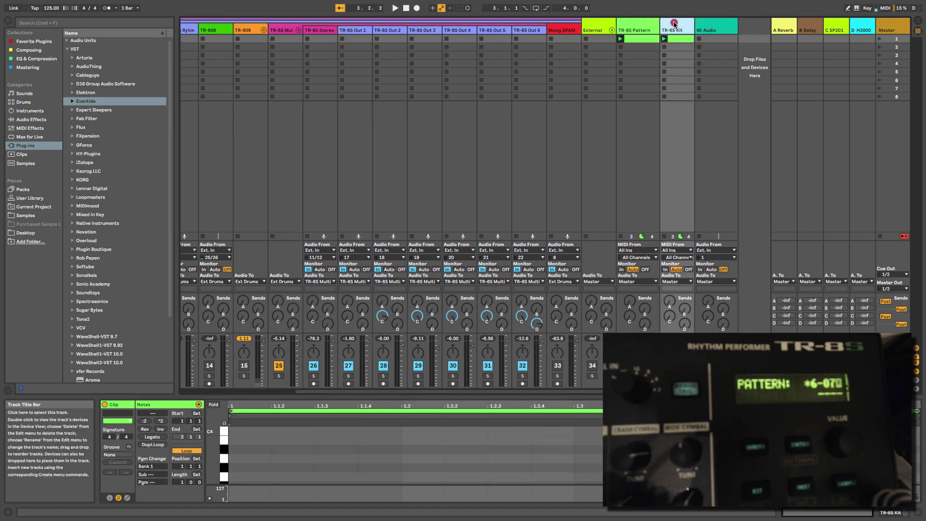
click(645, 25)
click(671, 24)
click(645, 25)
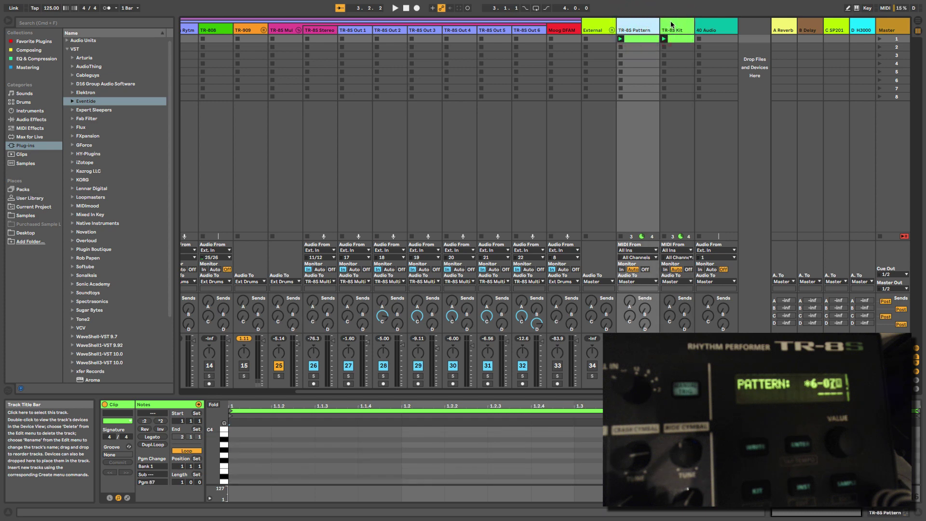
click(671, 24)
click(643, 25)
double_click(636, 24)
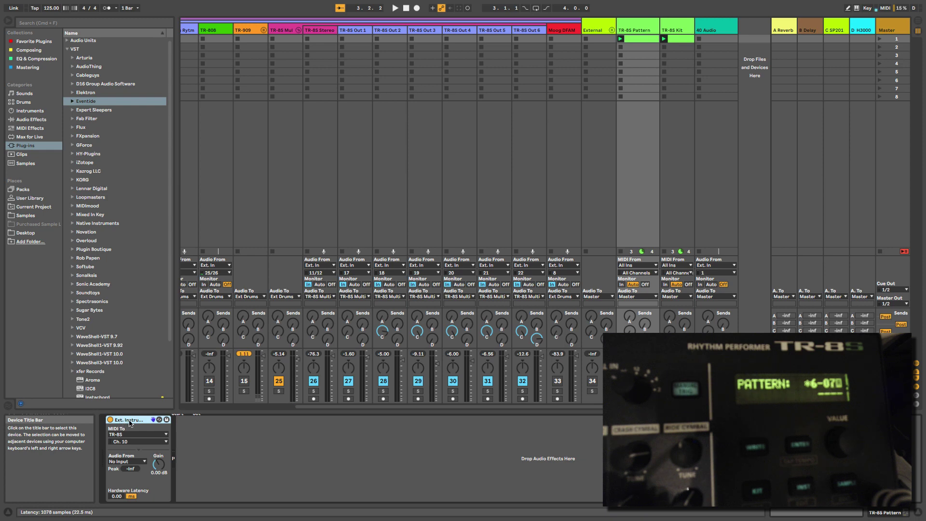
Step: Route the TR-8S Pattern External Instrument's MIDI To the TR-8S, keeping channel 10
click(29, 111)
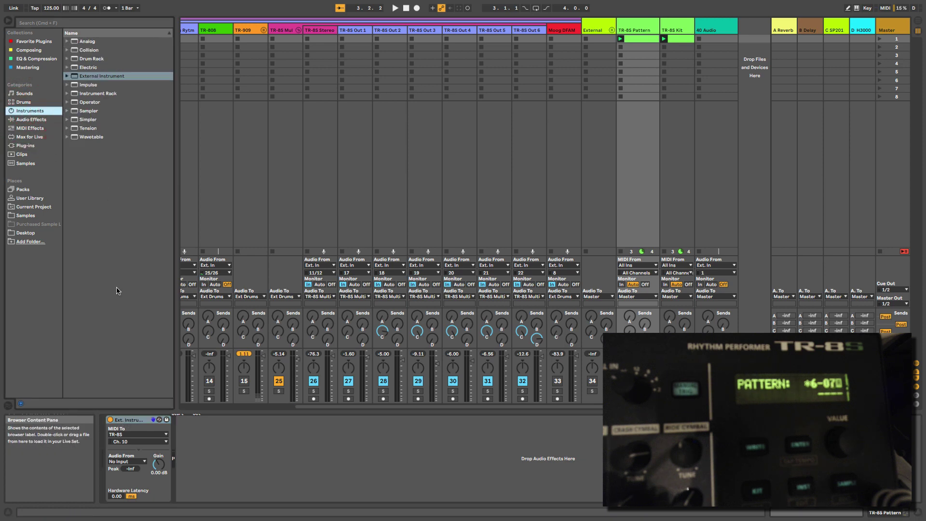
click(136, 434)
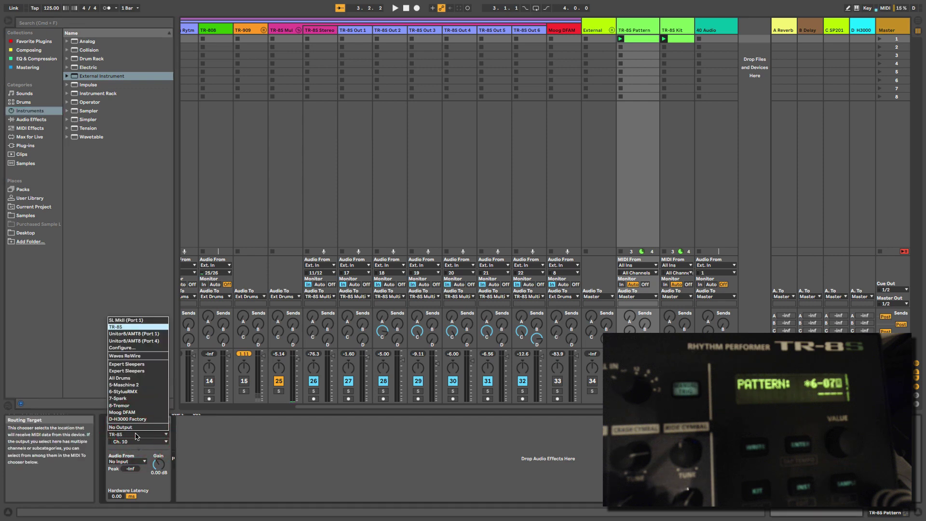
click(123, 327)
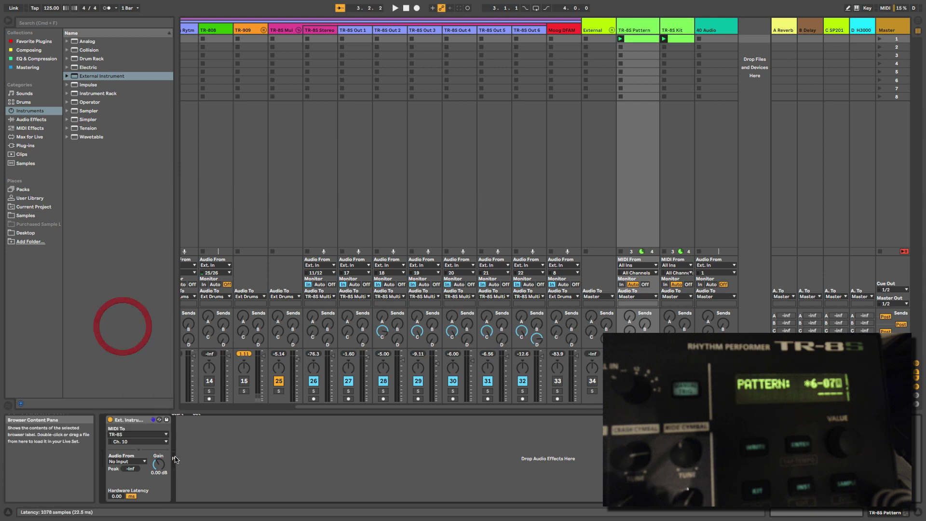
click(135, 444)
click(138, 436)
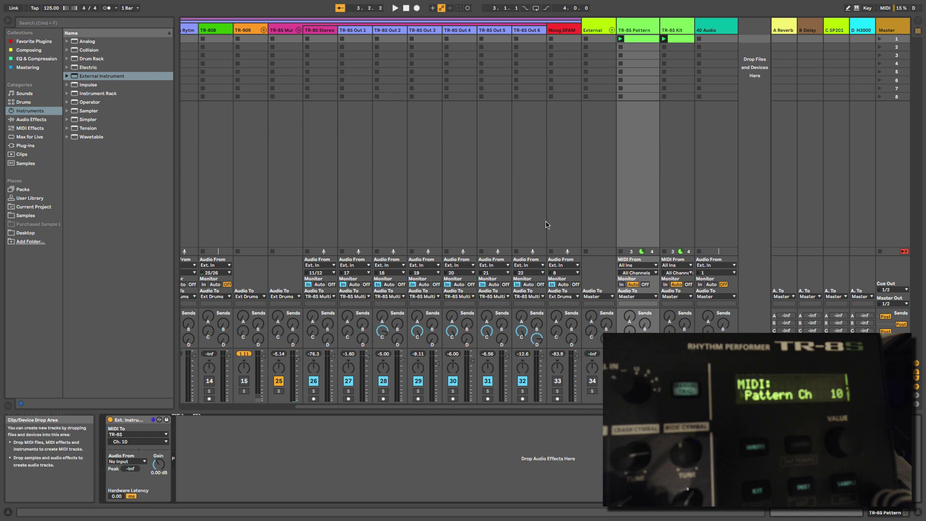
Step: Compare the Pattern and Kit tracks' External Instrument channels, Ch. 10 versus Ch. 1, ending on Kit
click(635, 29)
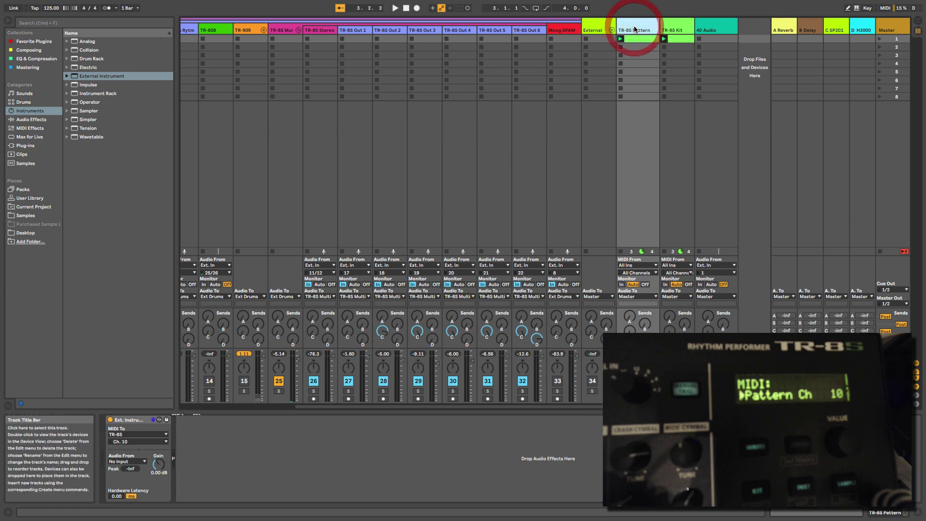
click(674, 28)
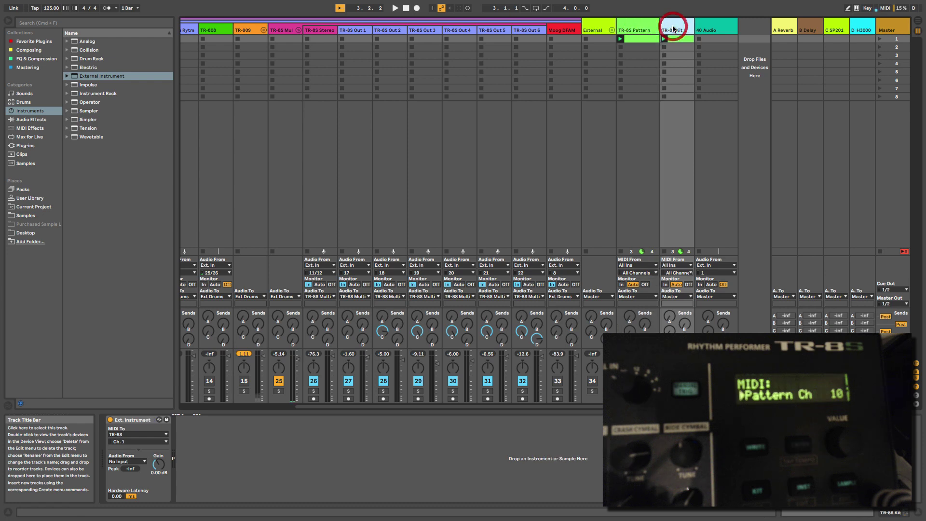
click(135, 420)
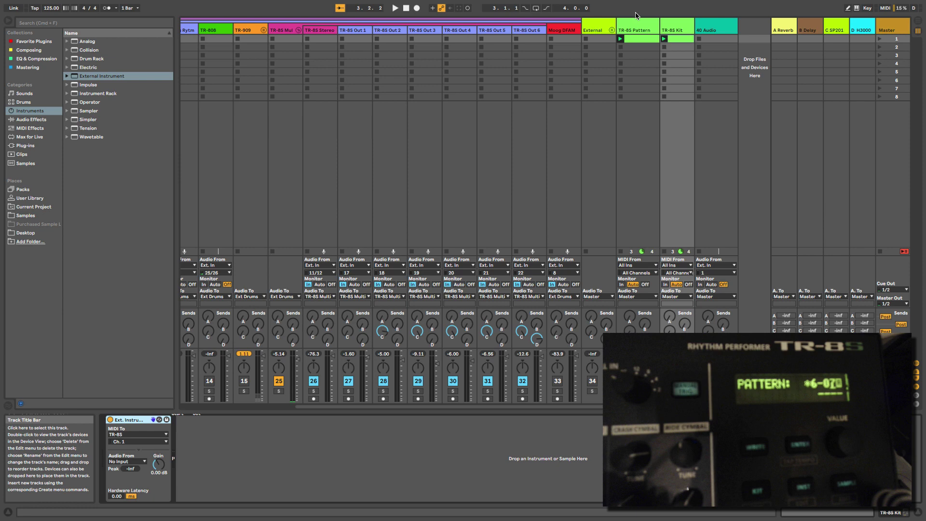
click(672, 27)
click(637, 26)
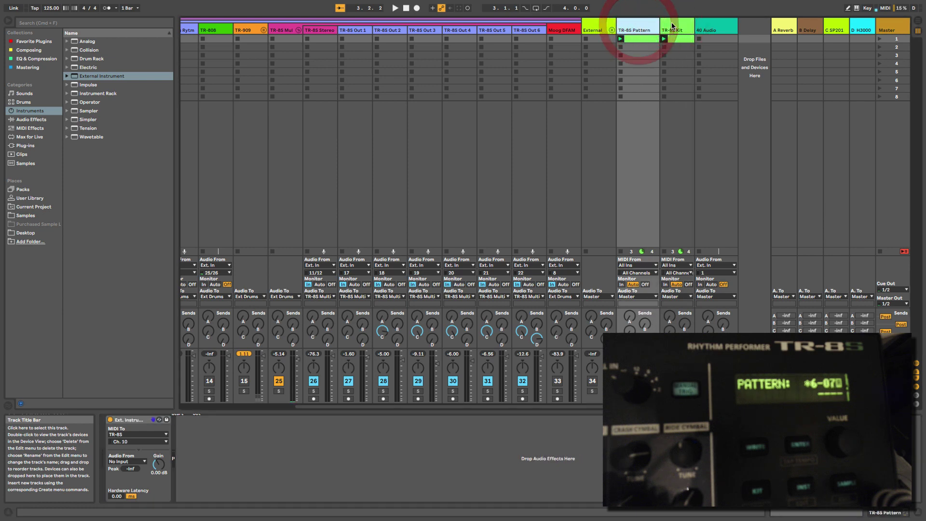
click(672, 27)
click(638, 26)
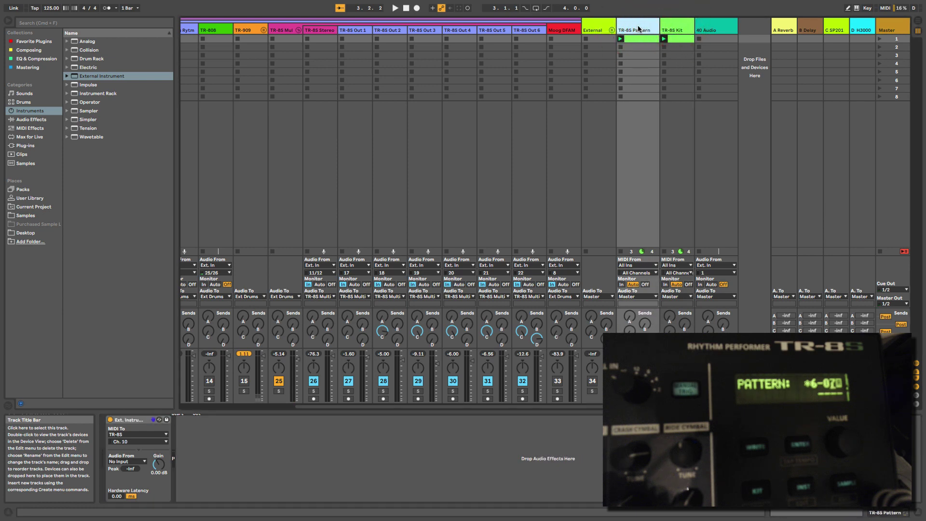
click(677, 26)
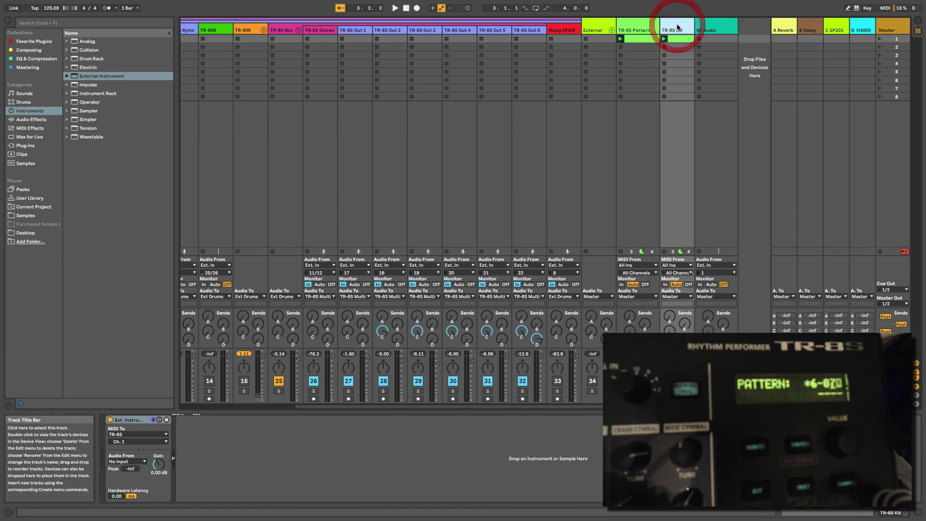
Step: Open the TR-8S Pattern clip in the resized editor and delete its program change value
click(641, 26)
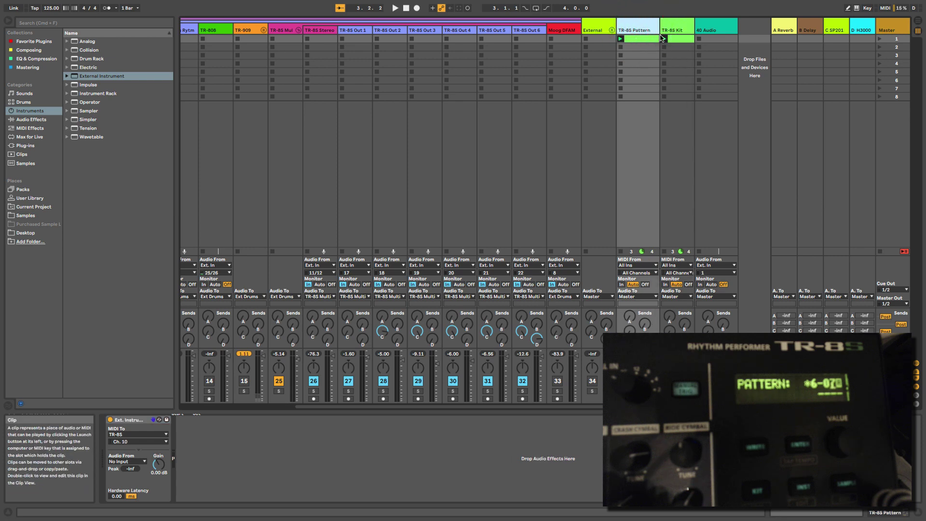
click(636, 40)
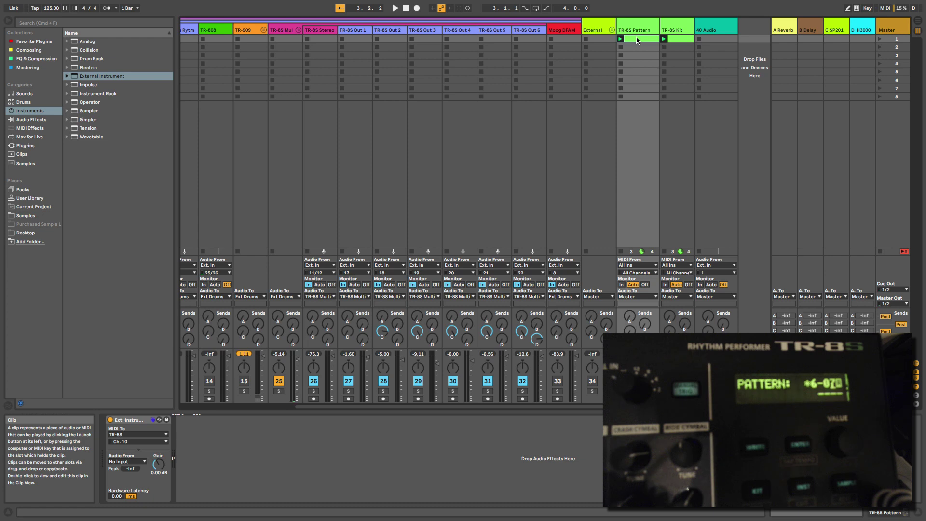
double_click(638, 40)
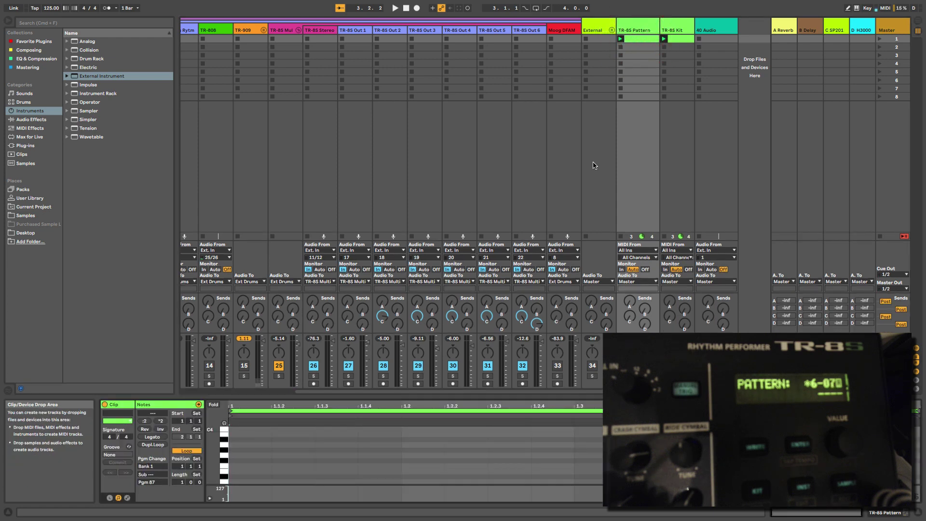
drag(431, 392, 413, 262)
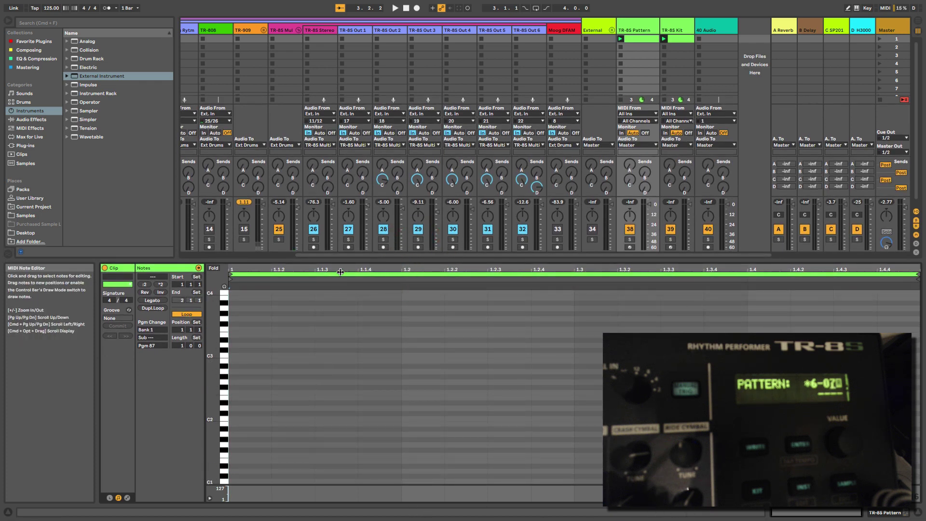
drag(340, 263, 334, 379)
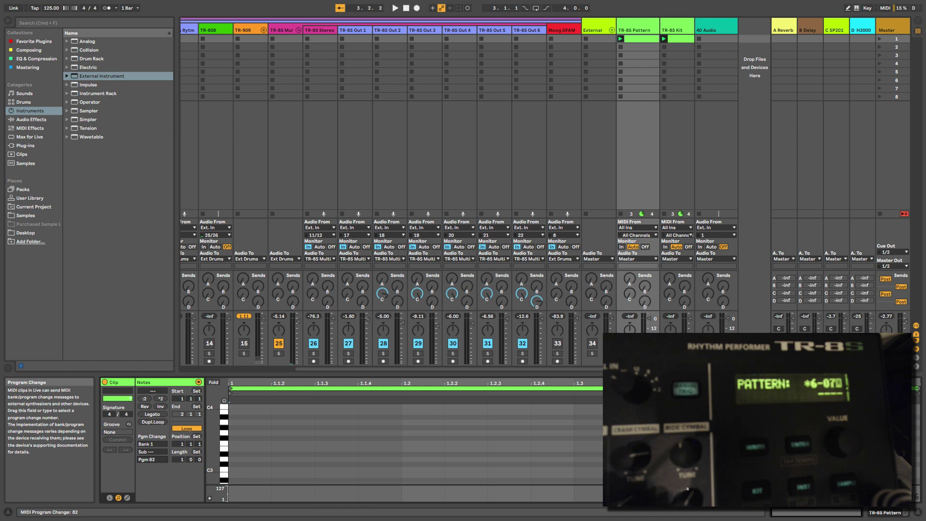
click(153, 460)
key(Delete)
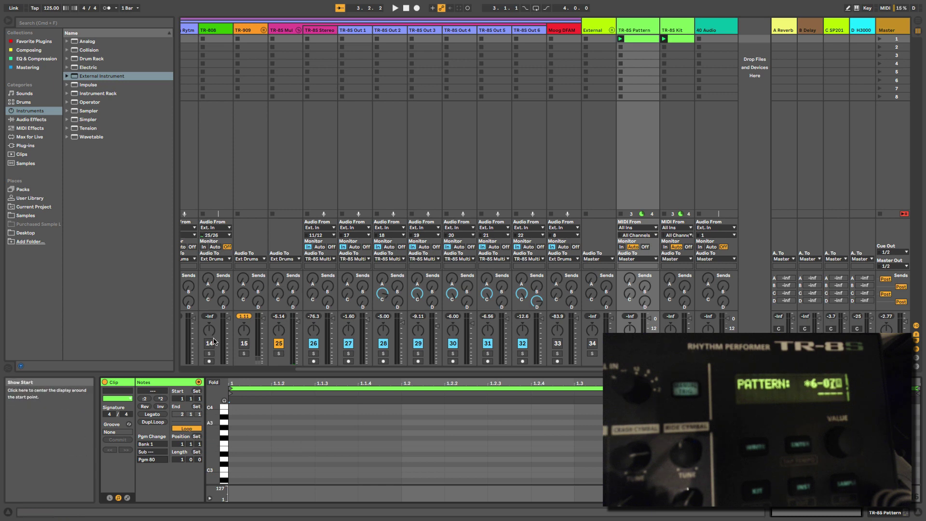
Step: Restart playback from the beginning and drag the Pattern clip's program change to 87
click(406, 9)
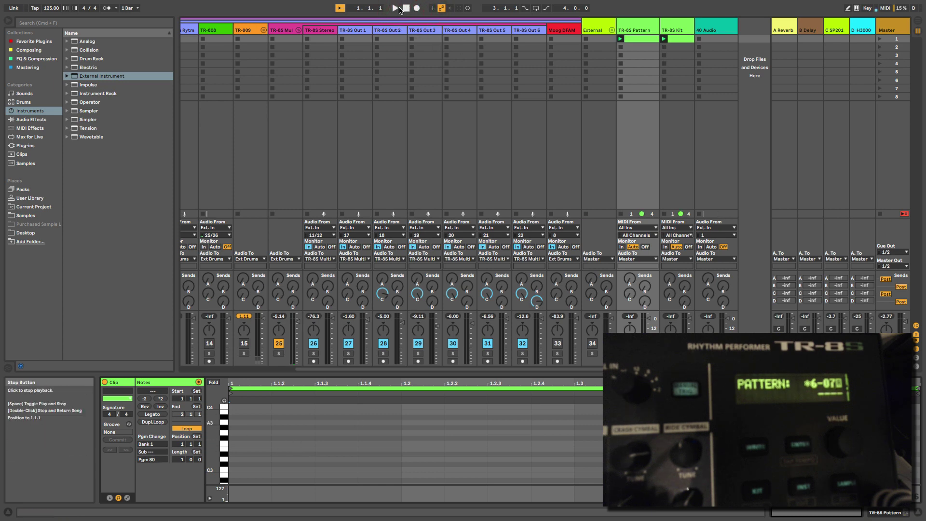
click(395, 8)
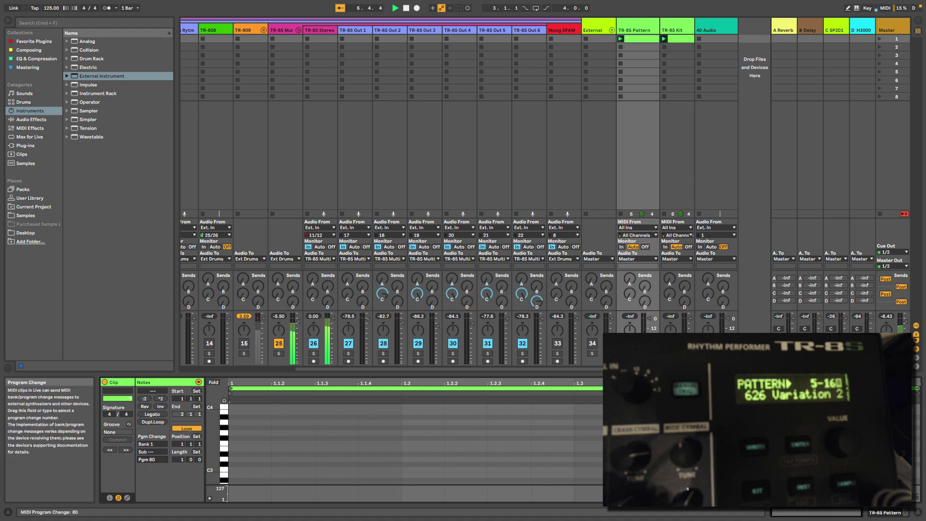
drag(153, 459, 152, 463)
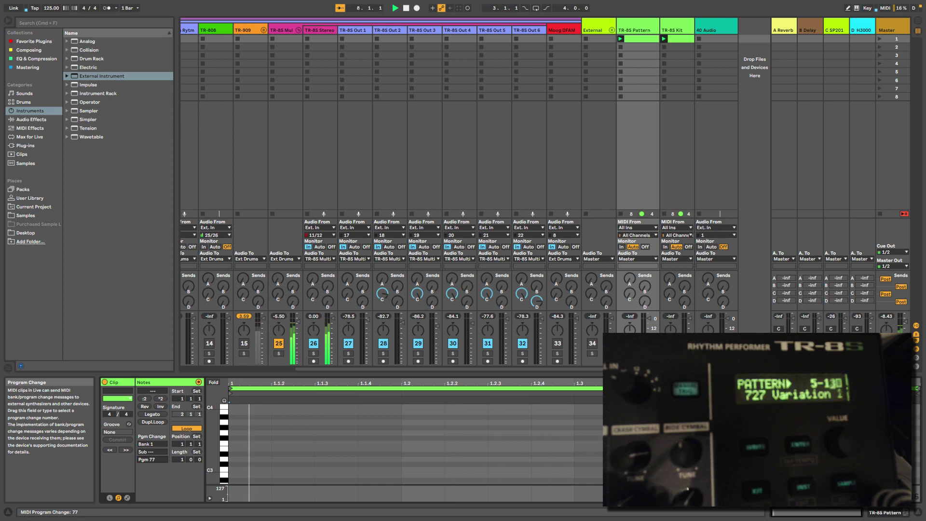
drag(153, 459, 152, 455)
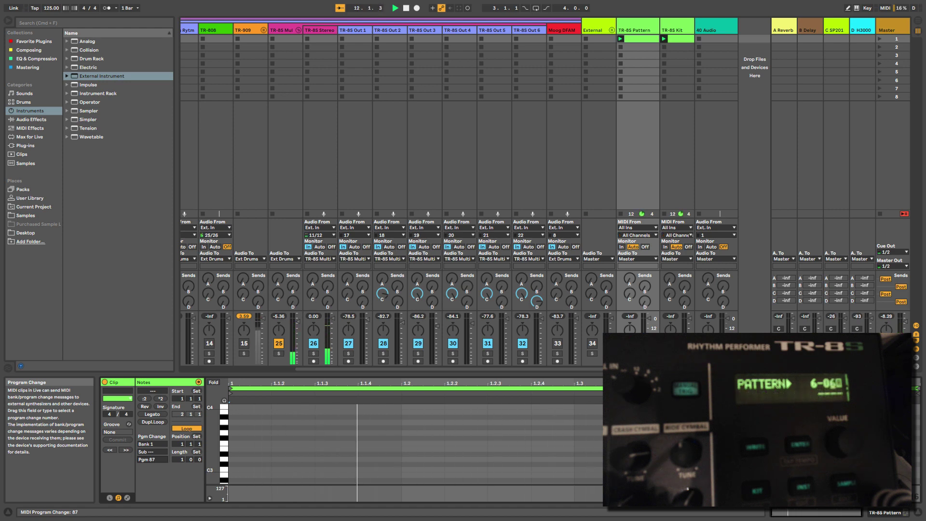
drag(152, 454, 152, 453)
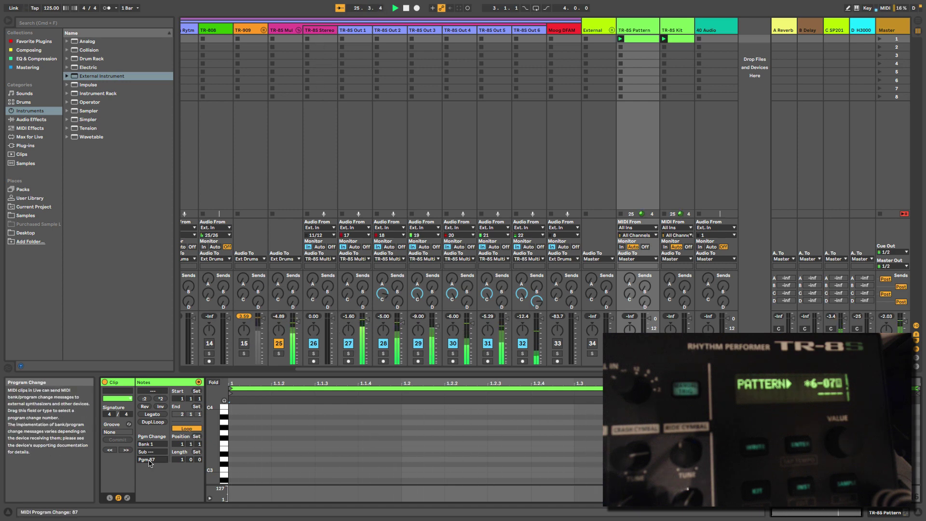
Step: Step the Pattern clip's program change up to 18, landing on pattern 2-02 Warehouse
mouse_move(147, 460)
mouse_down()
mouse_move(147, 507)
mouse_move(160, 460)
mouse_up()
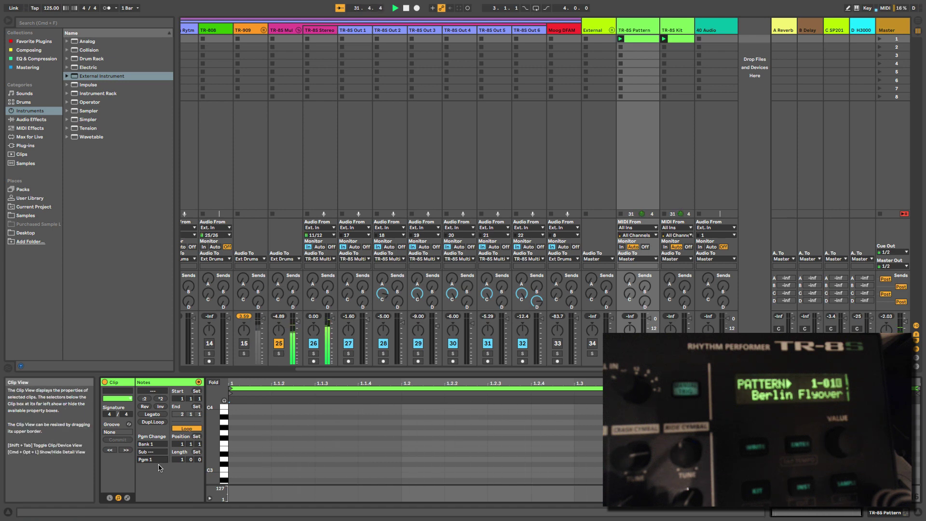
key(Up)
key(Up)
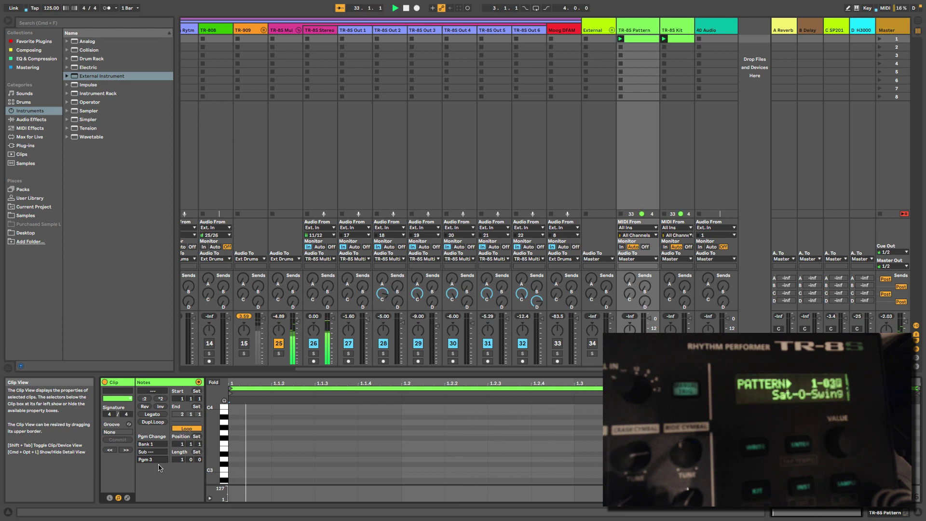
key(Up)
key(Up)
key(Up)
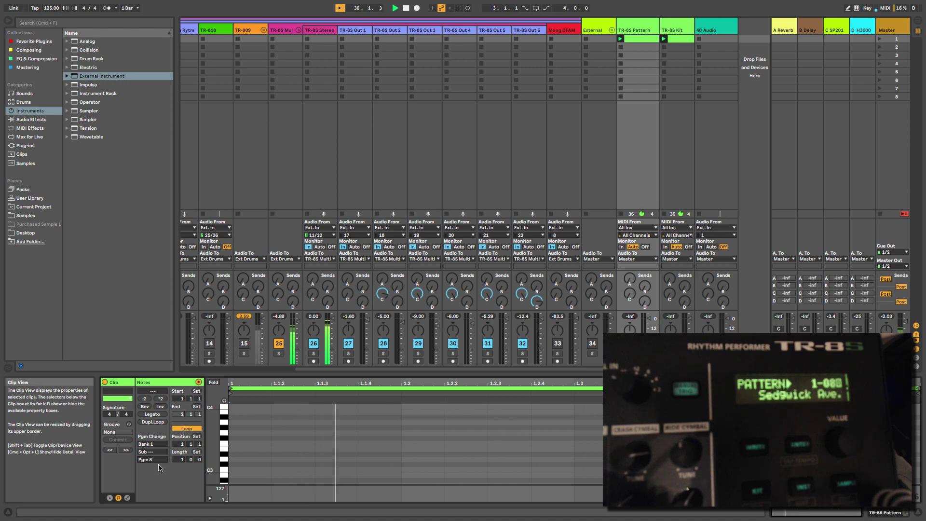
key(Up)
key(Up)
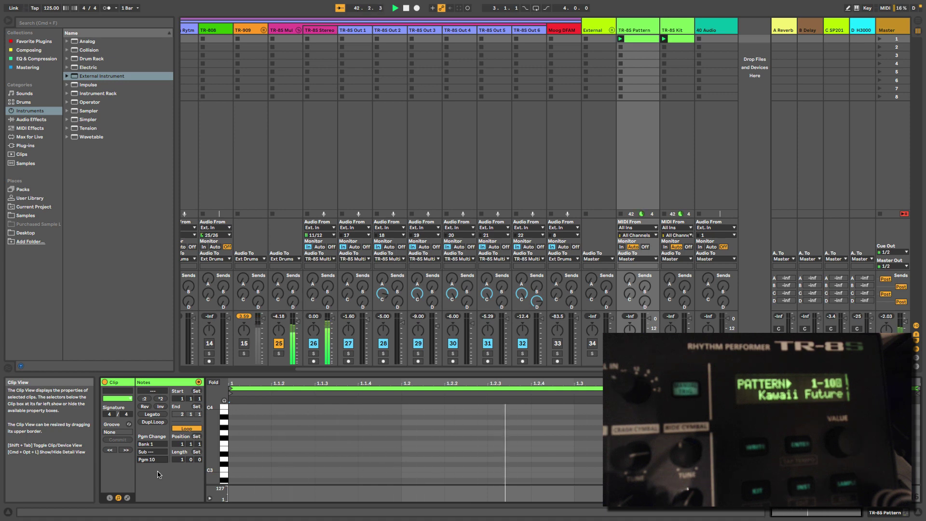
key(Down)
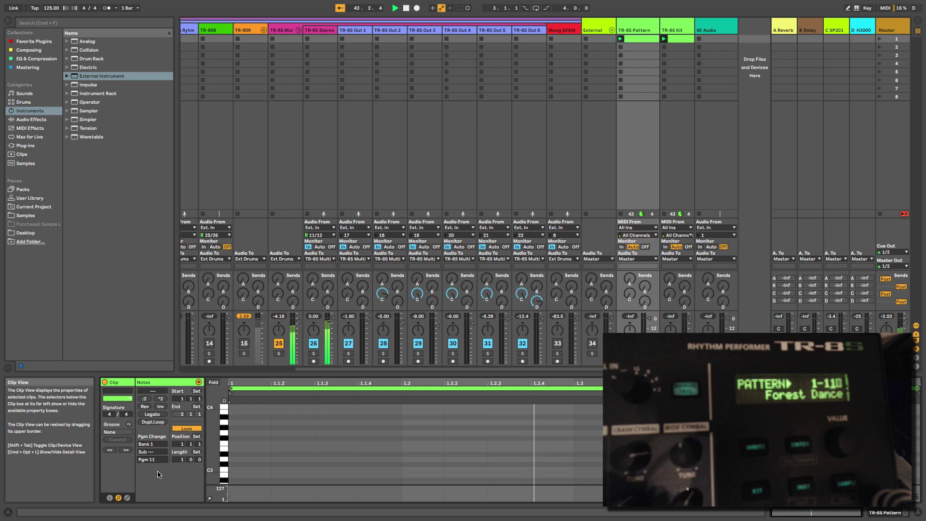
key(Up)
key(Up)
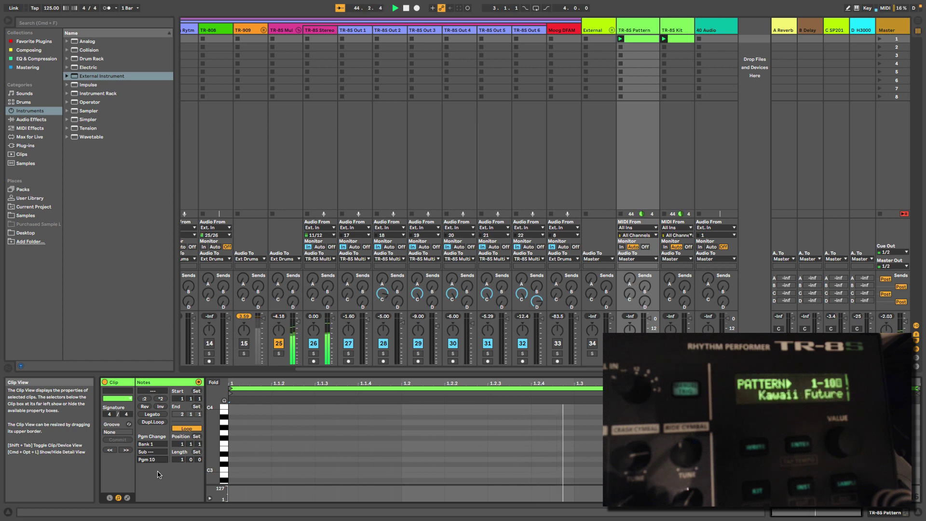
key(Up)
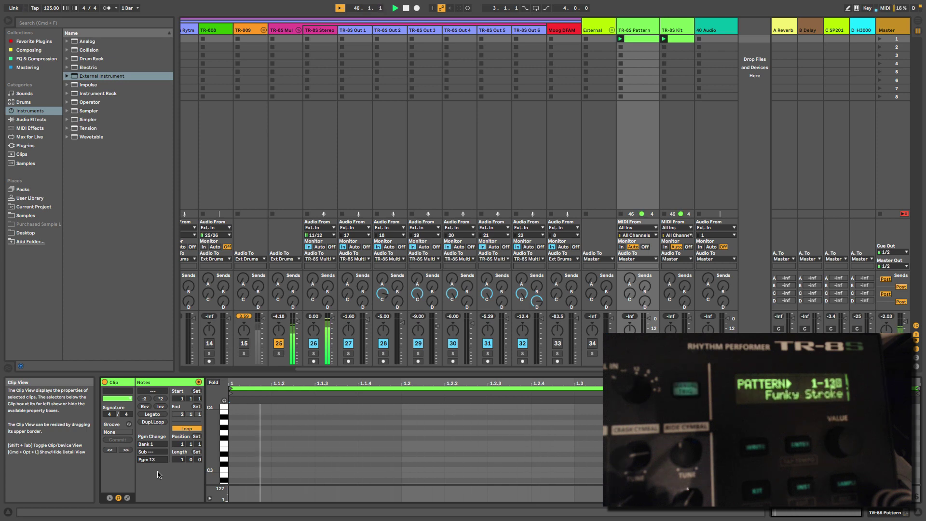
key(Up)
key(Up)
key(Up)
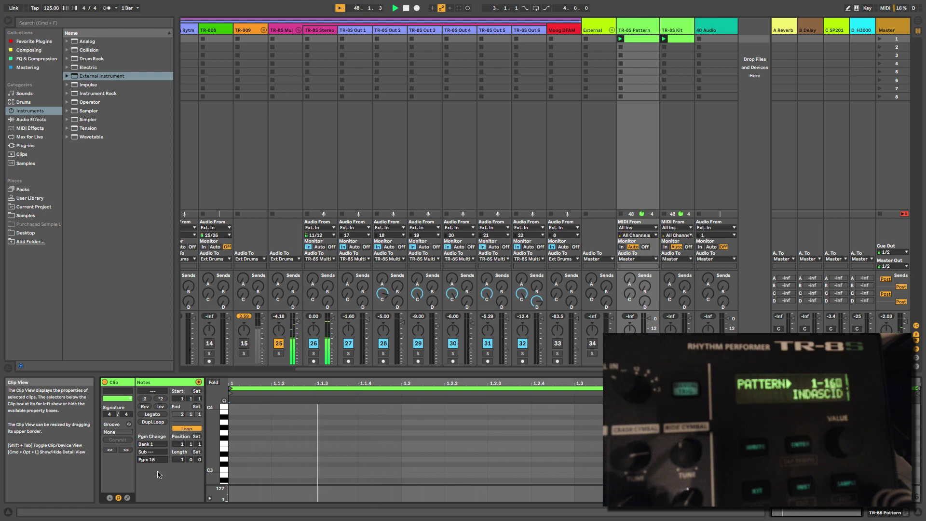
key(Up)
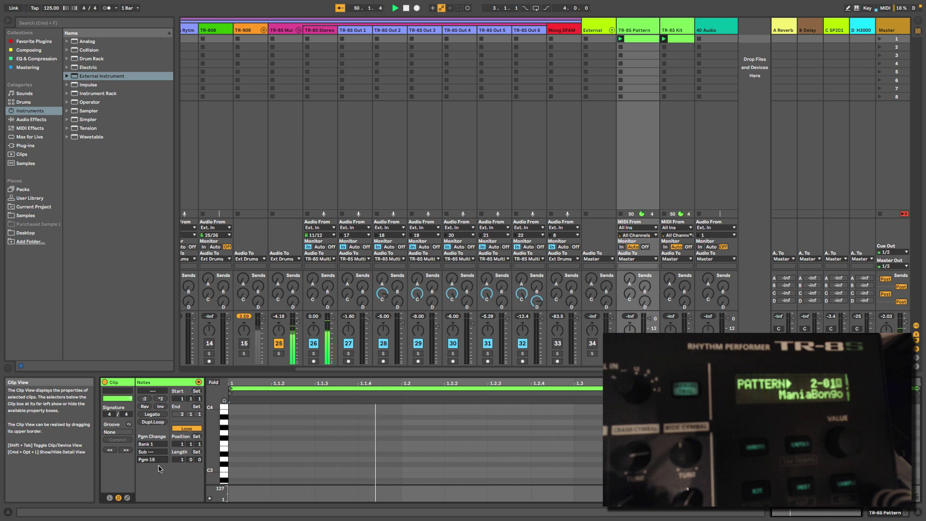
key(Up)
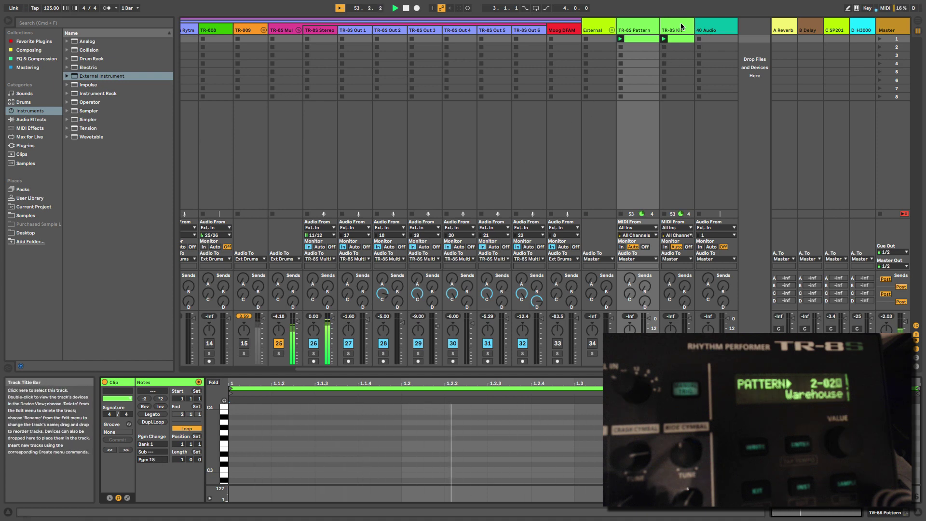
Step: Give the TR-8S Kit clip a program change of 1 and start raising it toward 33
click(673, 39)
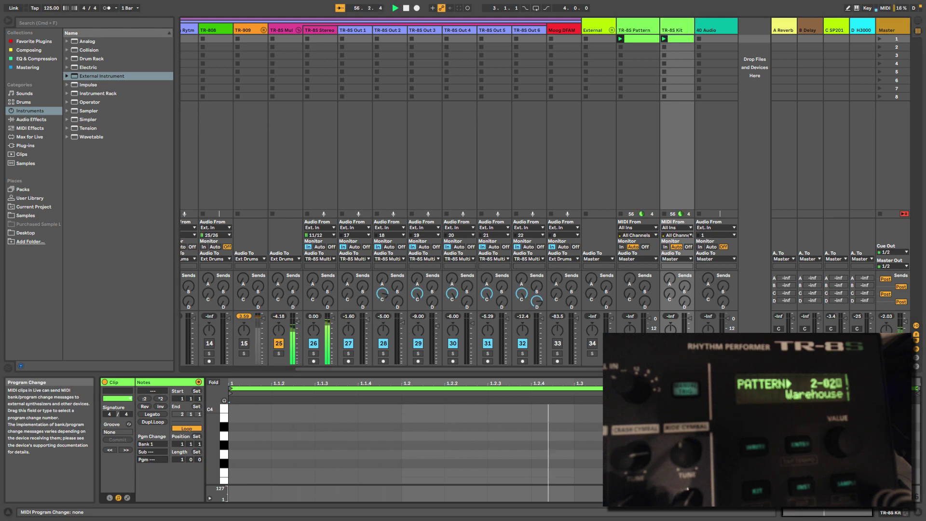
mouse_move(152, 459)
mouse_down()
mouse_move(155, 472)
mouse_move(161, 467)
mouse_up()
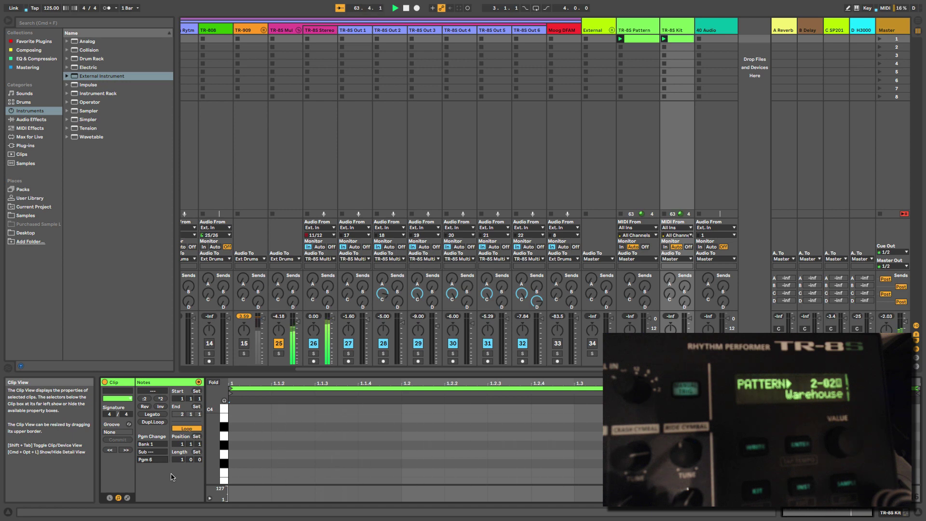
key(Up)
key(Up)
key(Up)
key(Up)
key(Up)
key(Up)
key(Up)
key(Up)
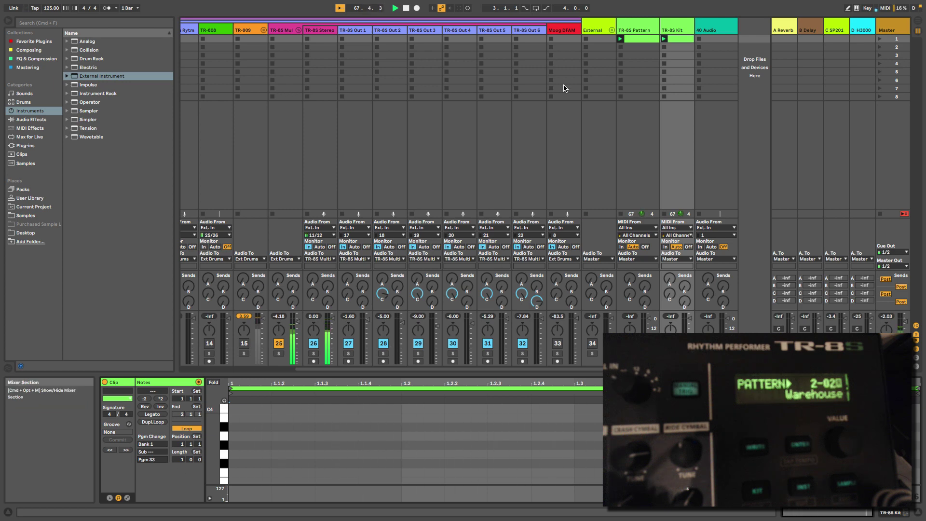
Step: Raise the Pattern clip to program 23 (pattern 2-07 TrickTrigger), then focus the Kit clip's program change
click(636, 22)
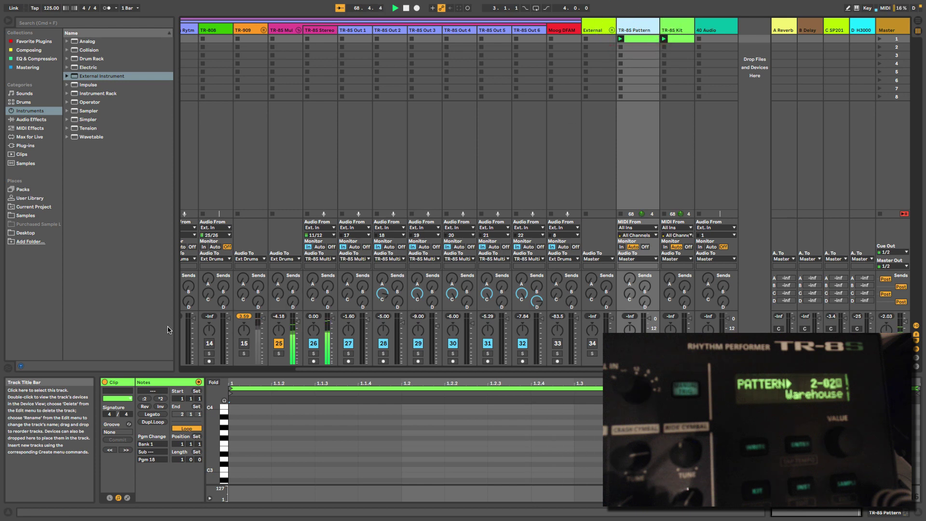
click(152, 459)
key(Up)
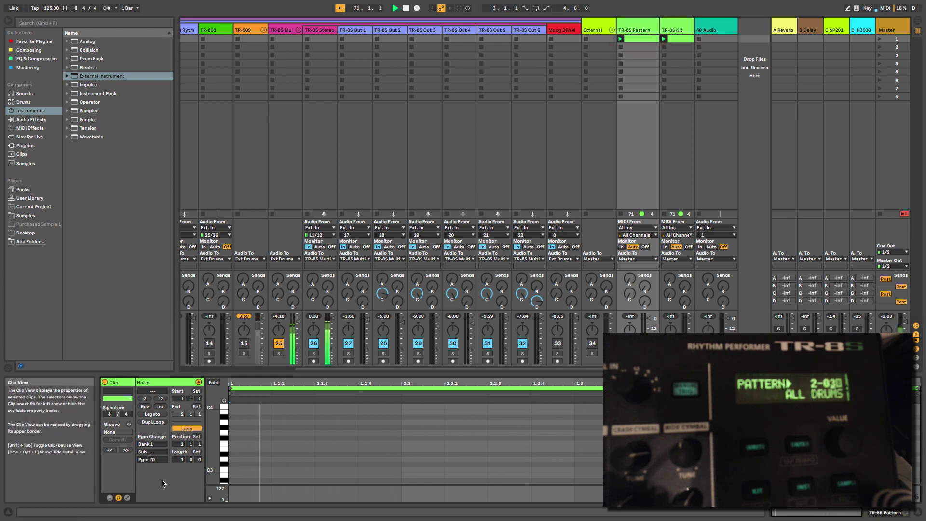
key(Up)
key(Up)
key(Up)
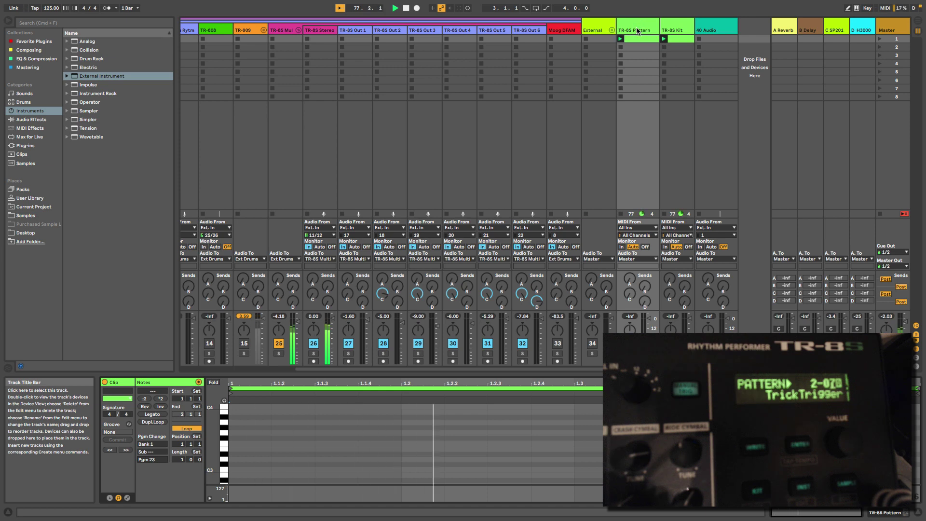
click(676, 29)
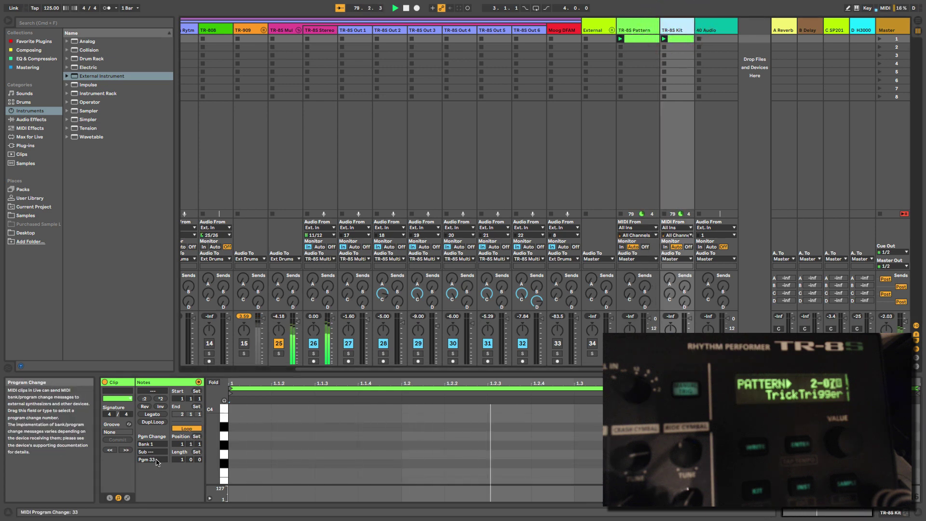
click(275, 426)
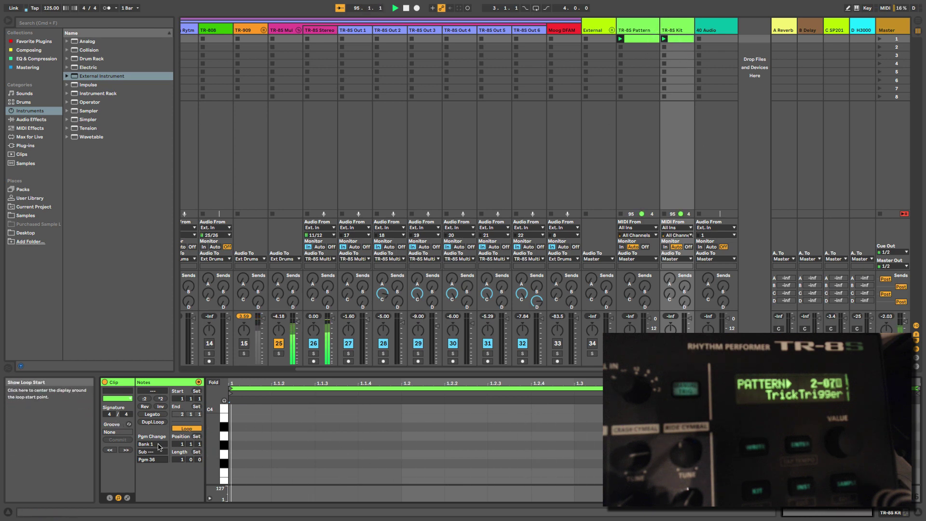
Step: Scroll the TR-8S Pattern clip's program change to 28
scroll(154, 460, down, 1)
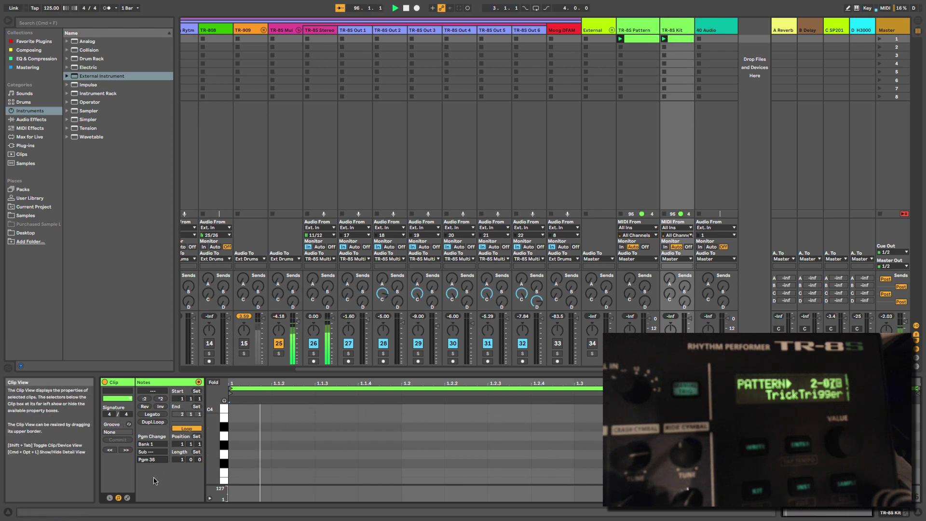
scroll(152, 459, up, 1)
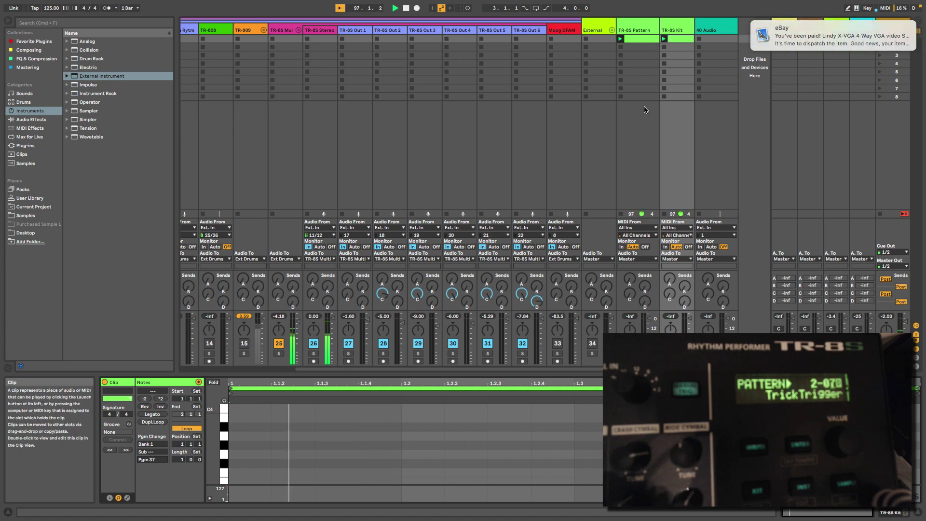
click(639, 29)
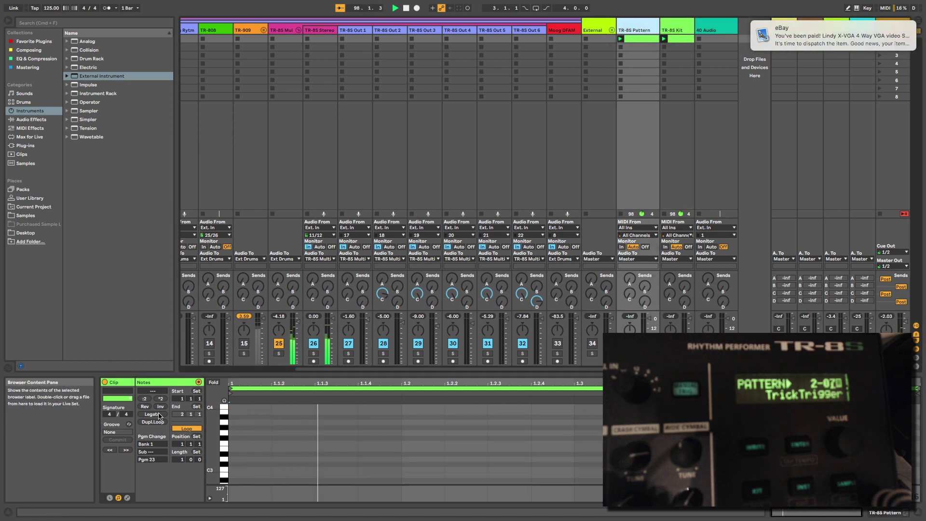
scroll(152, 459, up, 5)
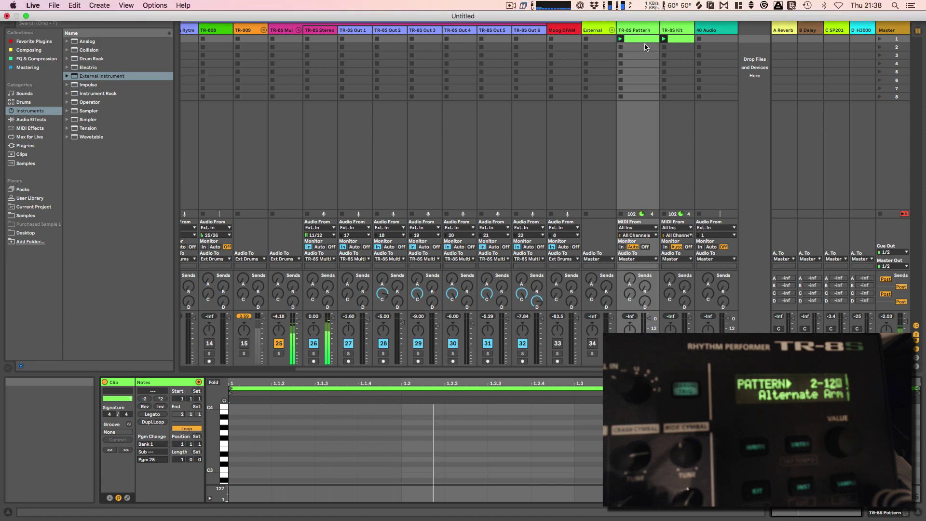
Step: Raise the TR-8S Kit clip's program change to 53 and stop playback
click(676, 30)
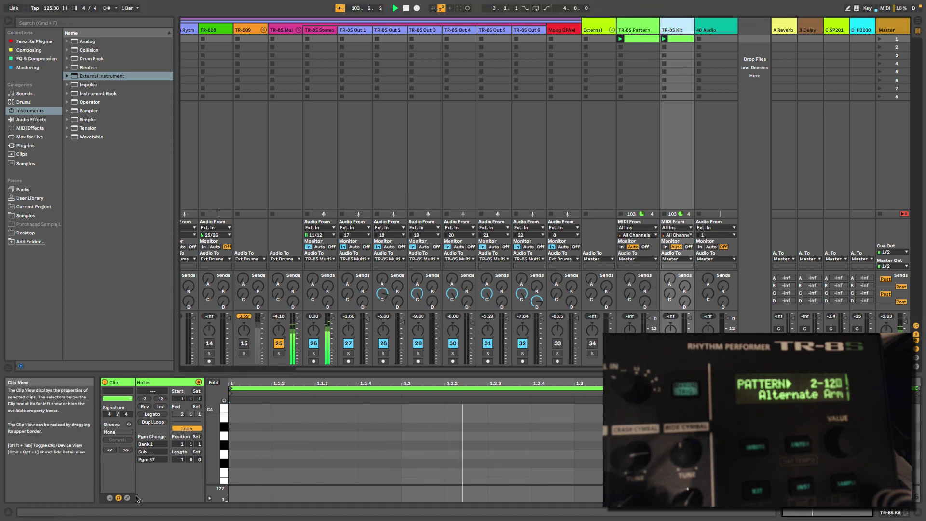
scroll(153, 459, up, 3)
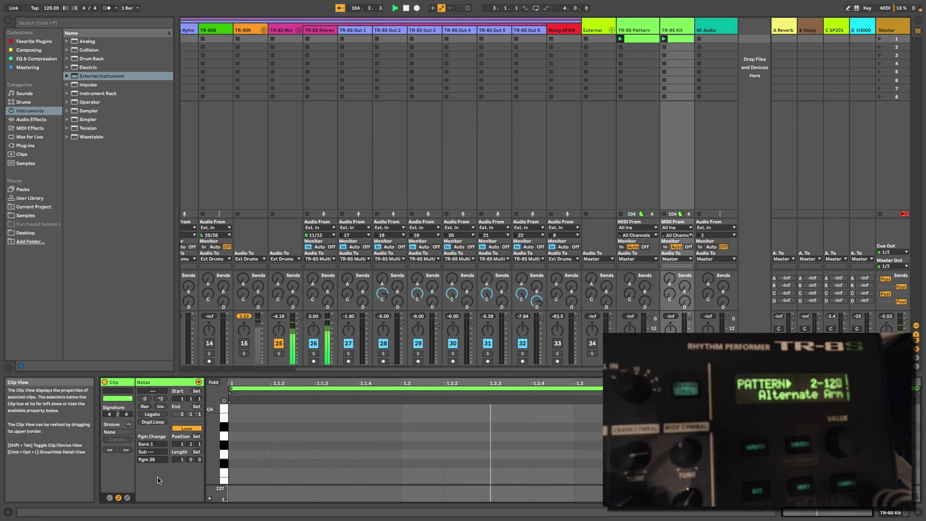
key(Up)
key(Up)
key(Up)
key(Up)
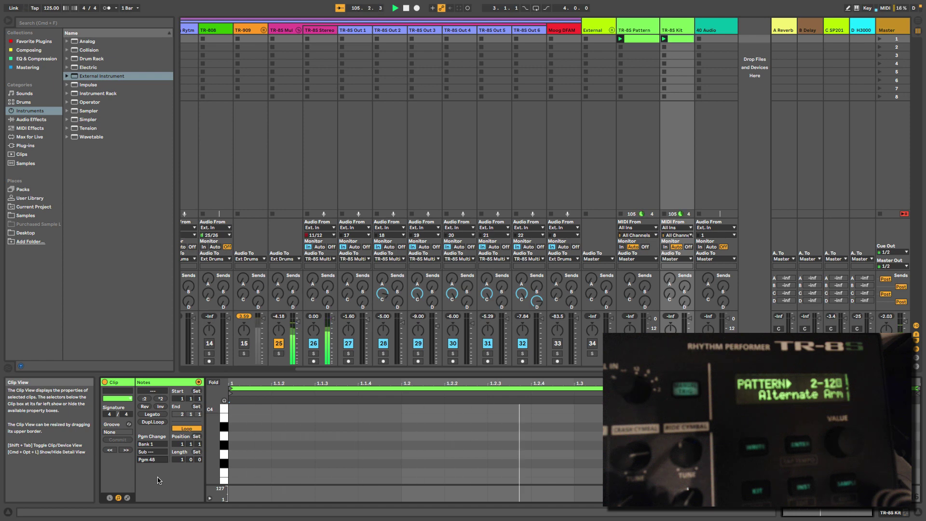
key(Up)
key(Up)
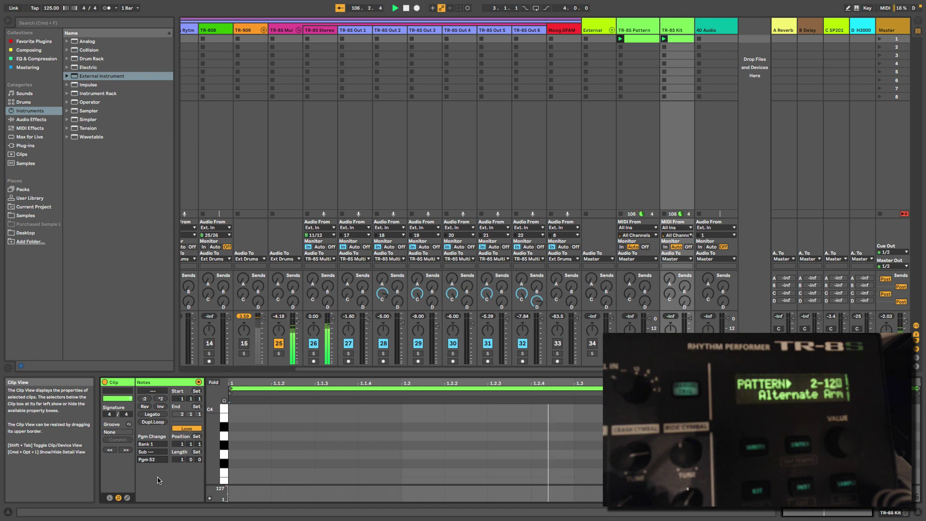
key(Up)
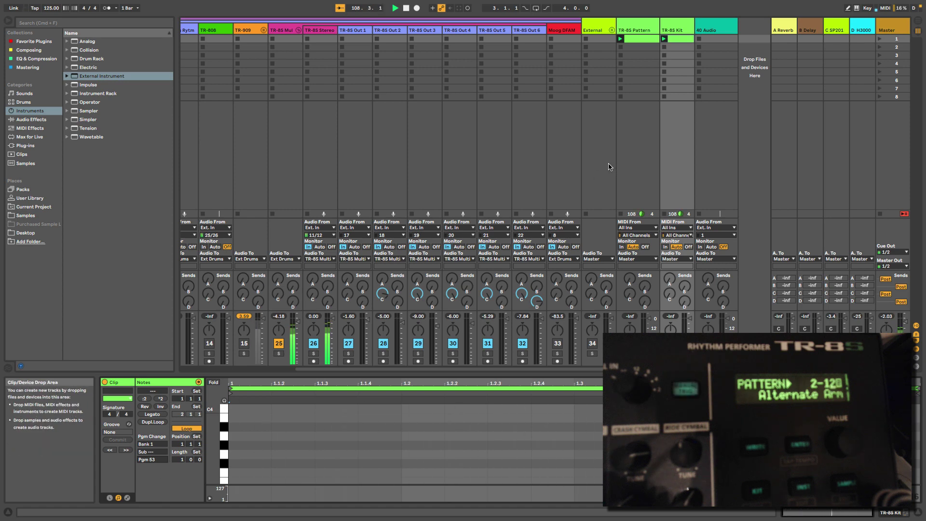
click(407, 9)
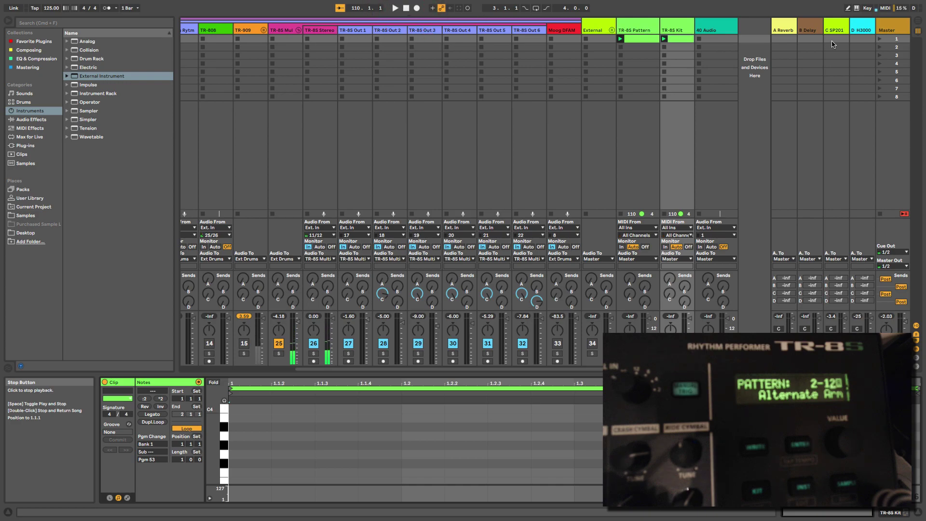